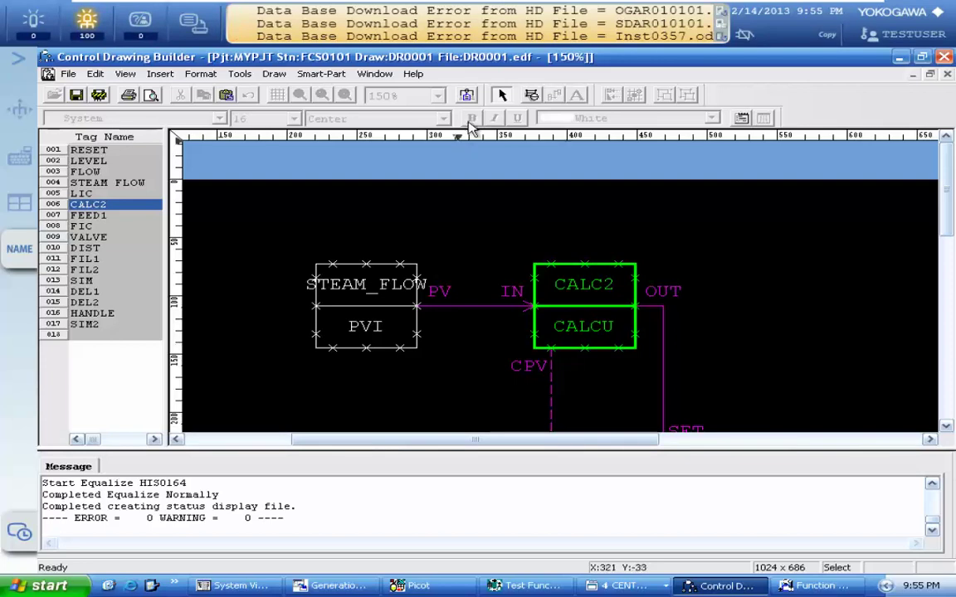
Step: In CALC2's calculation script, uncomment hdtt=0 on line 11 and comment out hdtt= (RV)-45 on line 12
click(466, 95)
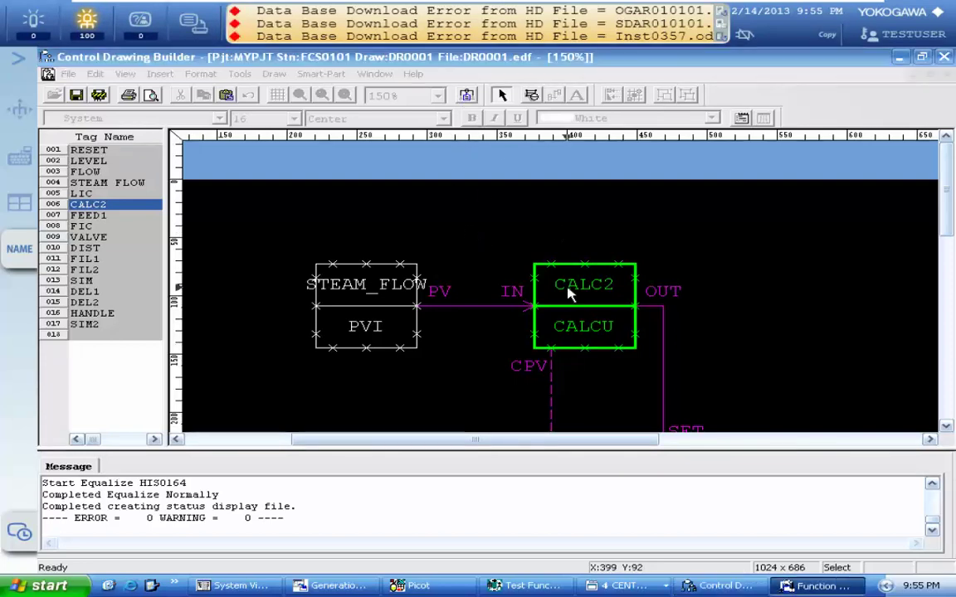
click(504, 212)
click(468, 94)
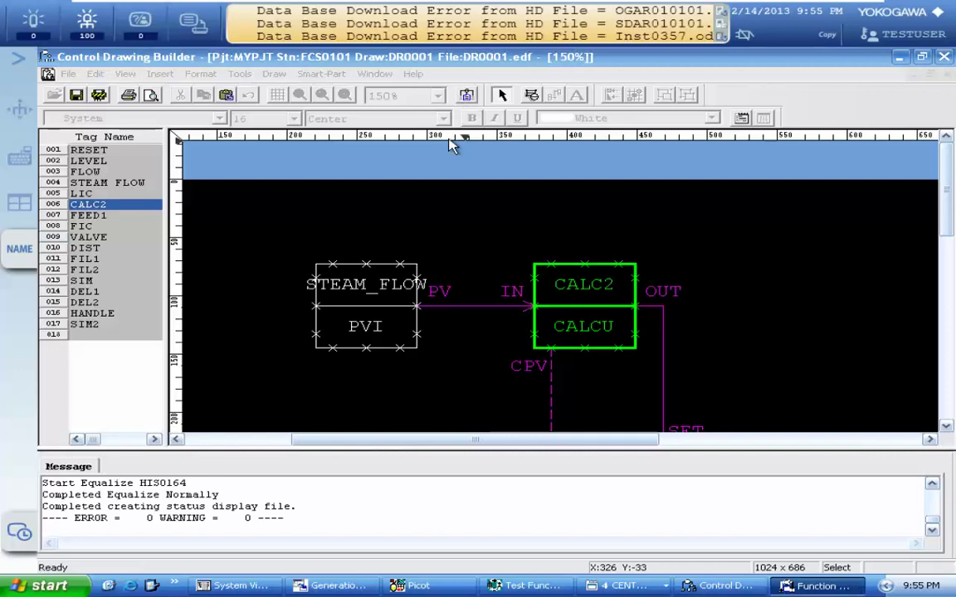
click(813, 585)
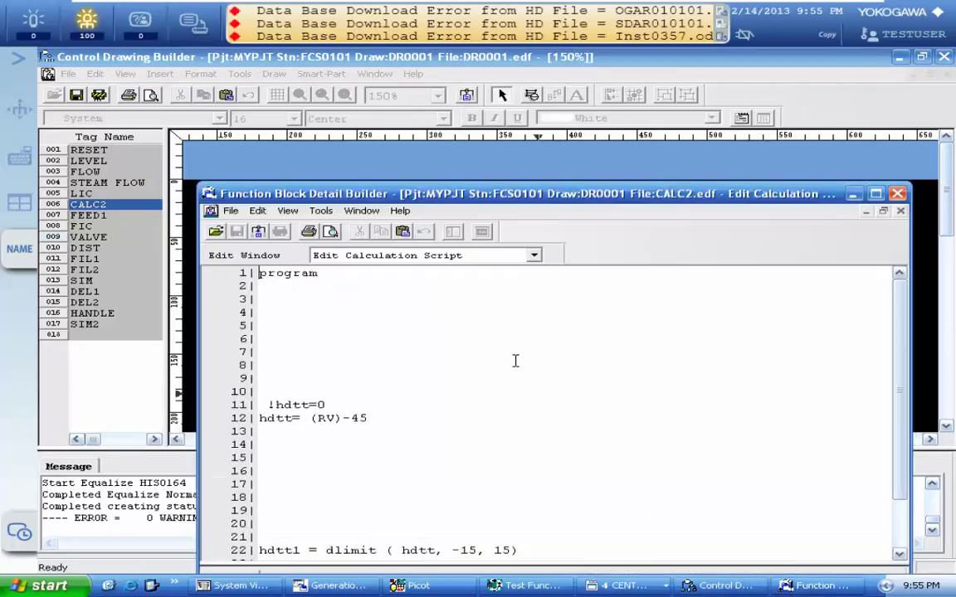
click(270, 405)
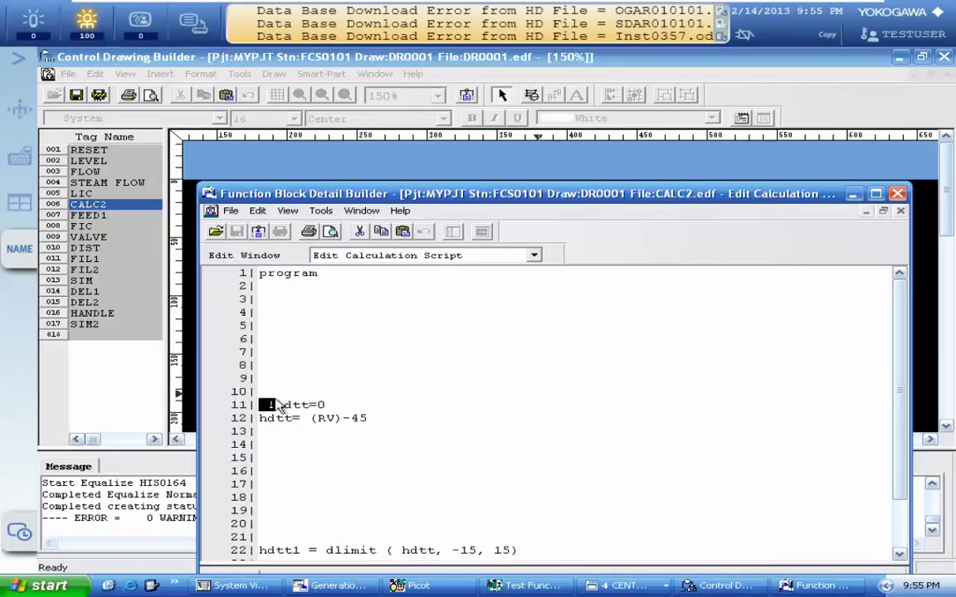
key(Delete)
text(!)
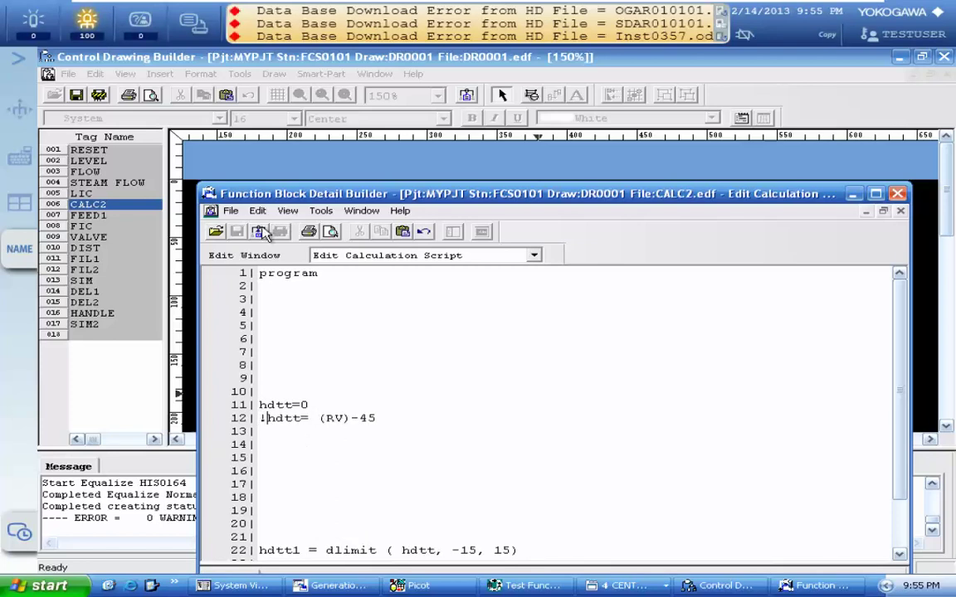
Step: Save the edited CALC2 drawing and download it online to FCS0101
click(902, 209)
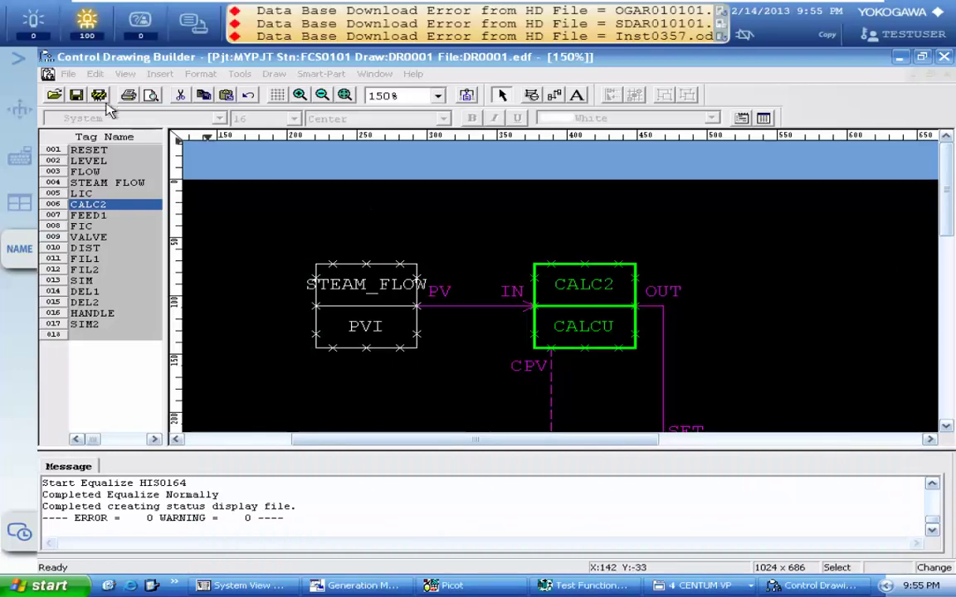
click(77, 97)
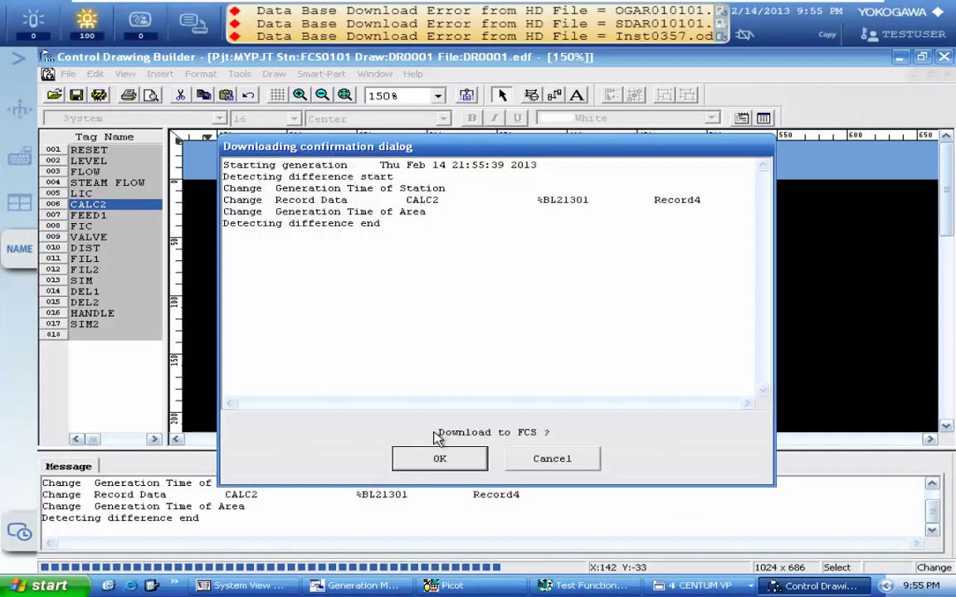
click(438, 459)
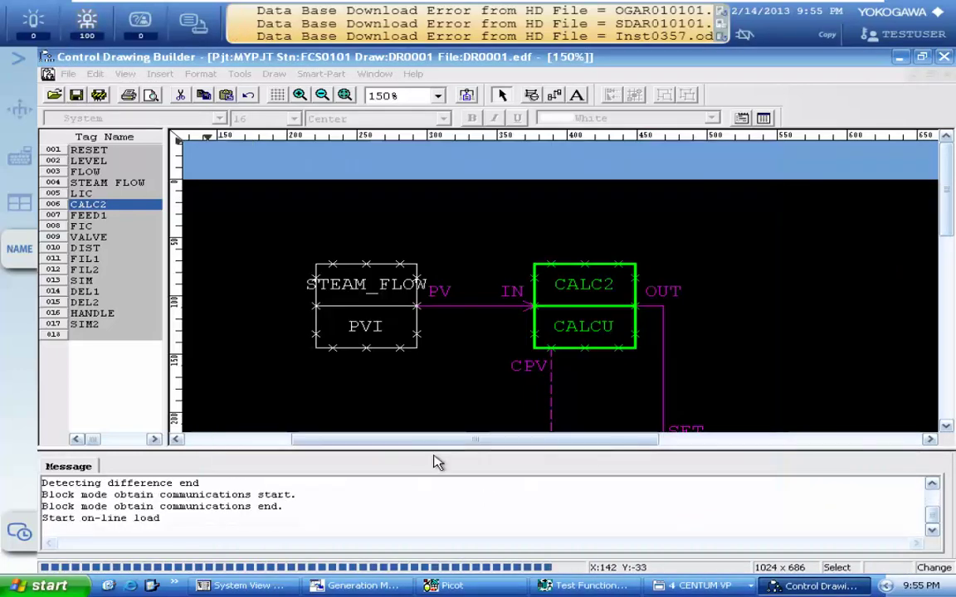
click(706, 586)
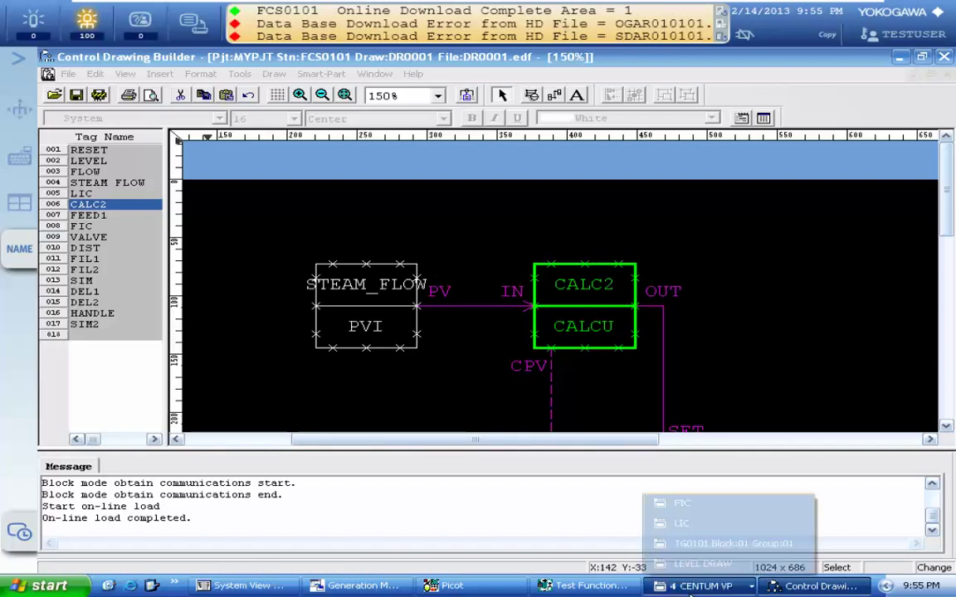
Step: Show the TG0101 Block:01 Group:01 trend with the LIC and FIC faceplates beside it
click(701, 544)
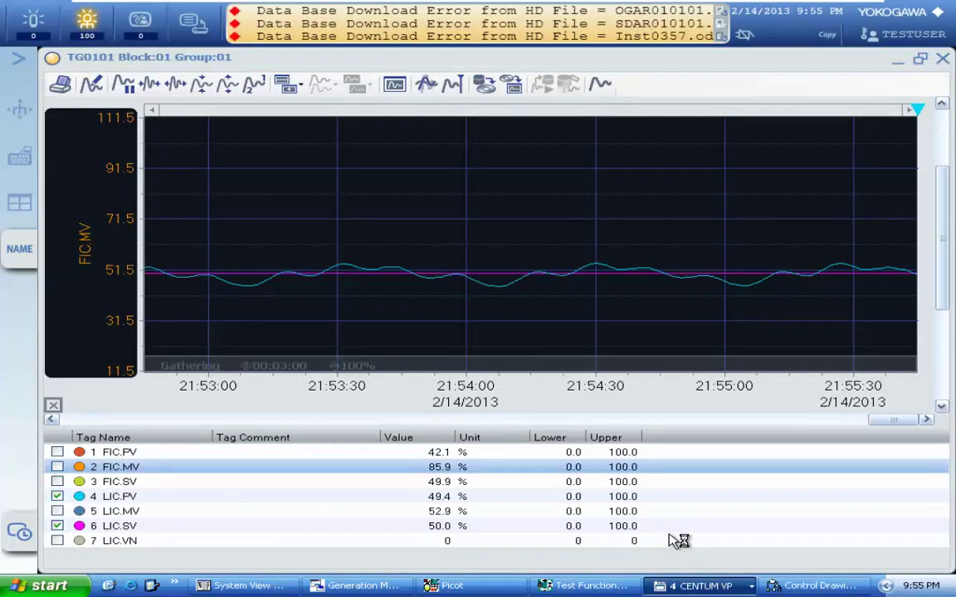
click(705, 585)
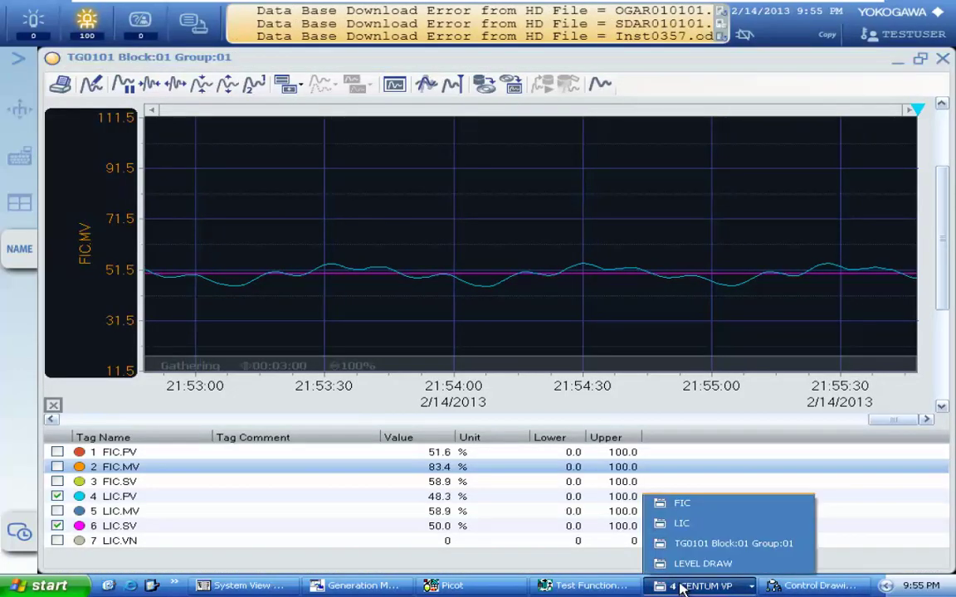
click(701, 525)
click(705, 586)
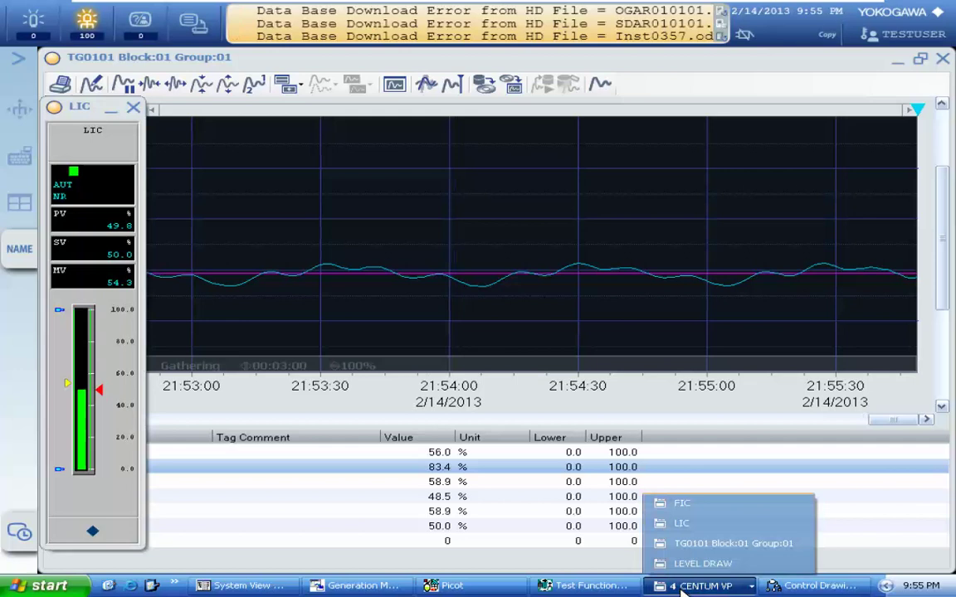
click(682, 503)
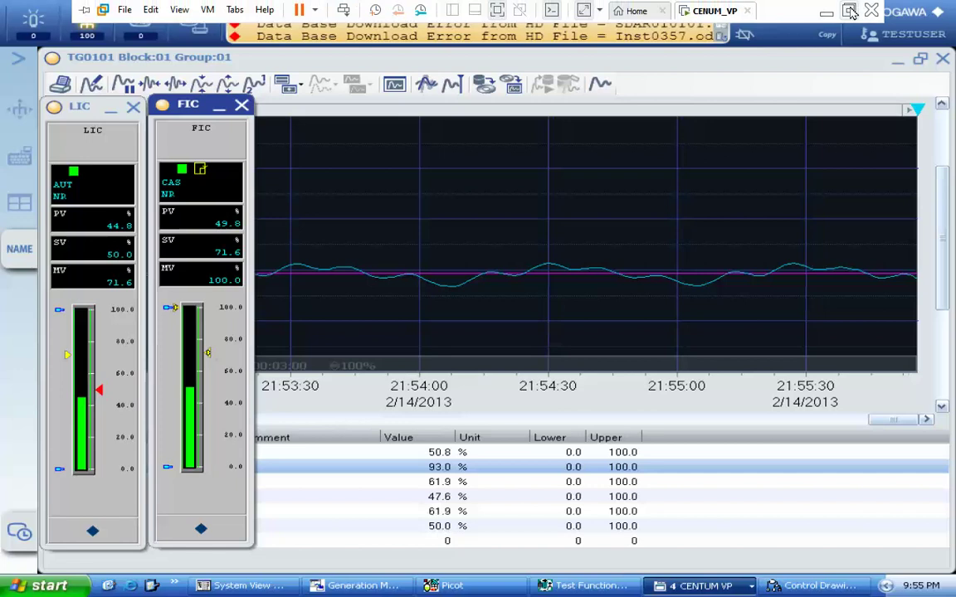
click(796, 9)
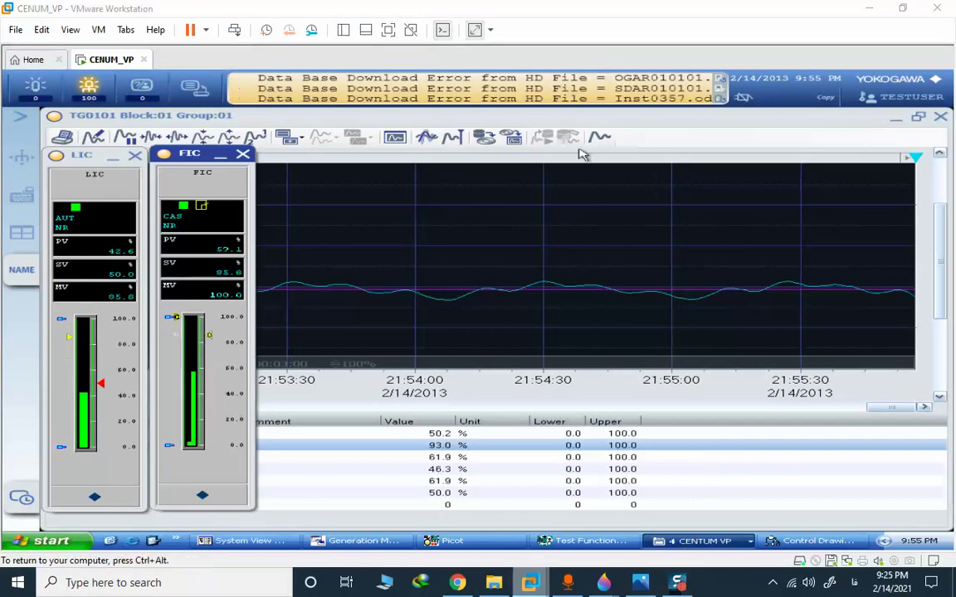
Step: Watch the loop respond on the TG0101 trend, then close the FIC faceplate
click(388, 30)
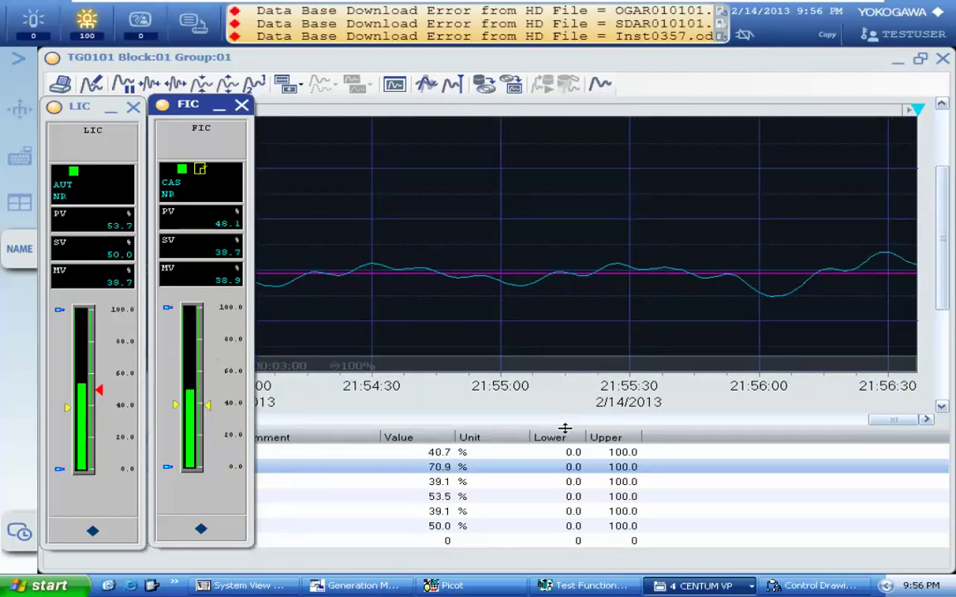
mouse_move(854, 4)
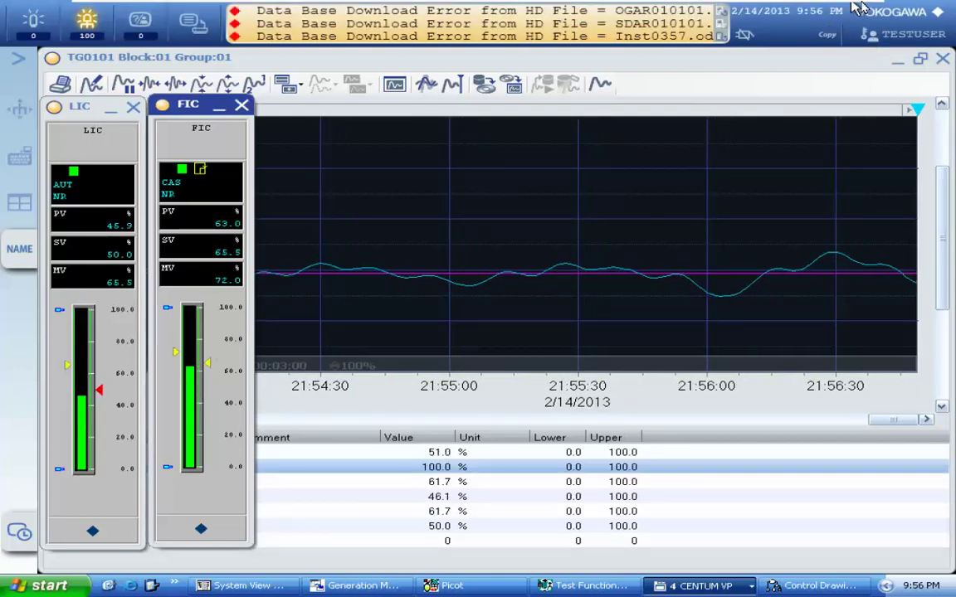
click(900, 11)
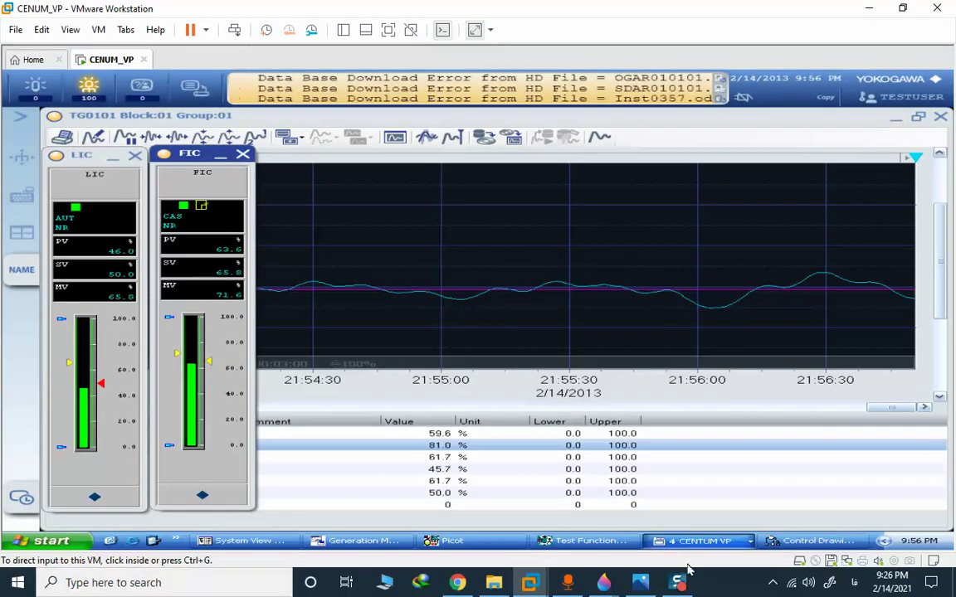
click(614, 202)
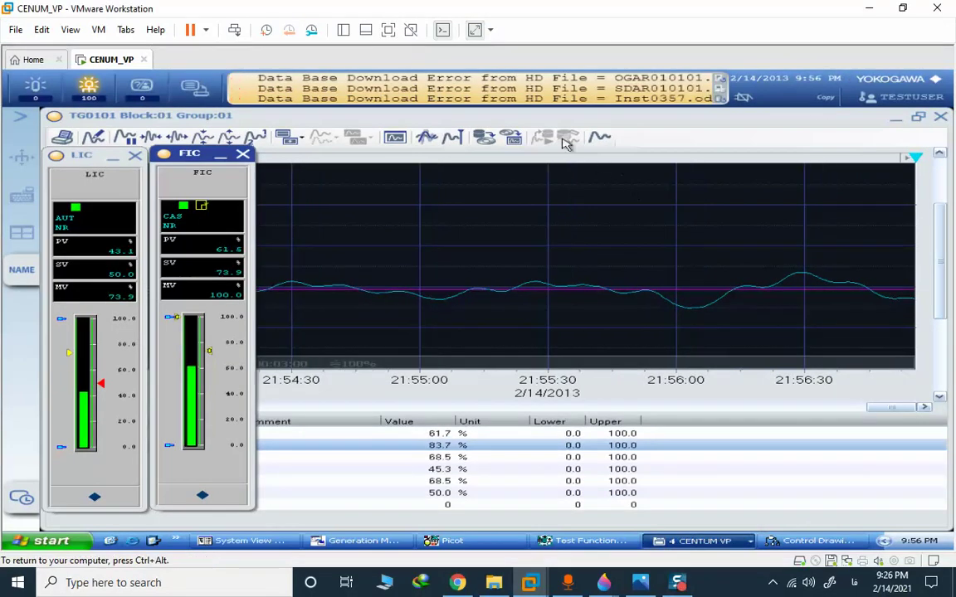
click(386, 30)
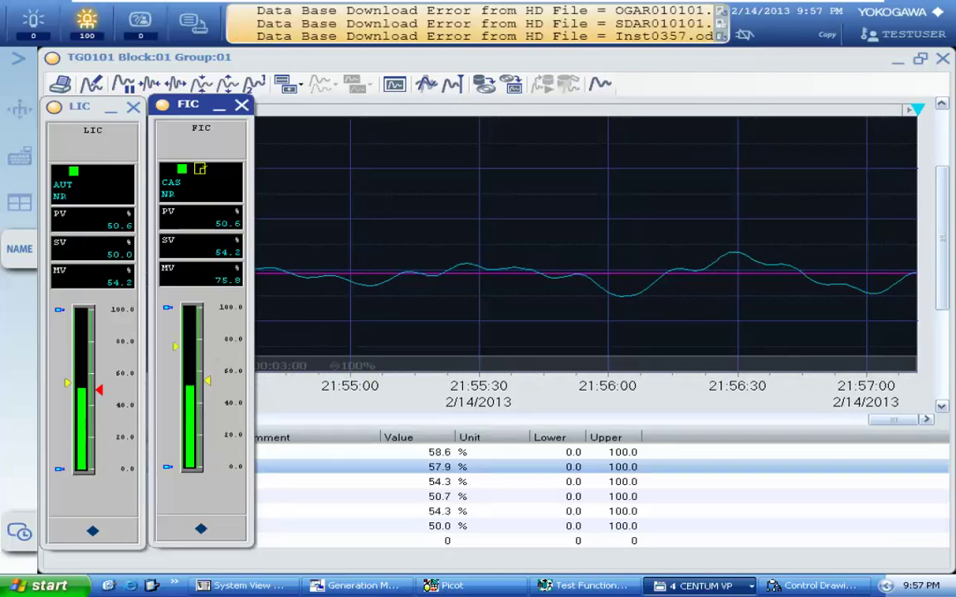
click(241, 104)
Step: Close the LIC faceplate and revert CALC2's script to hdtt= (RV)-45, commenting out hdtt=0
click(133, 107)
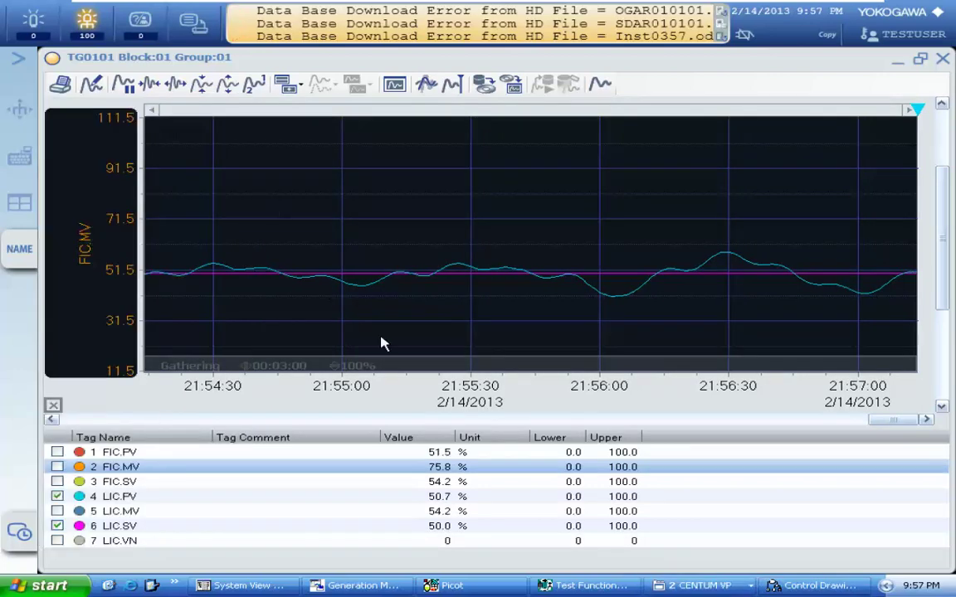
drag(867, 420, 894, 417)
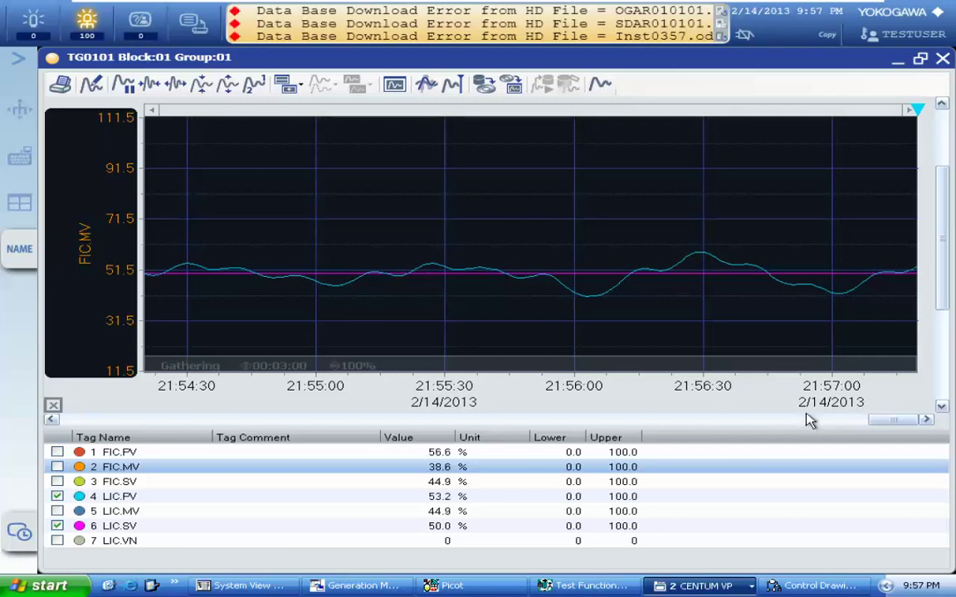
click(802, 586)
click(559, 313)
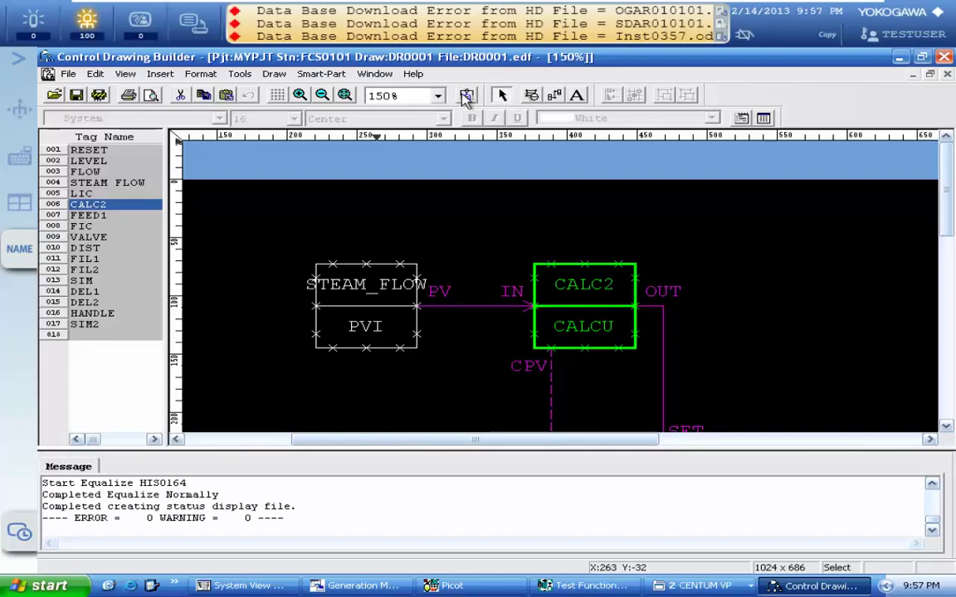
double_click(541, 283)
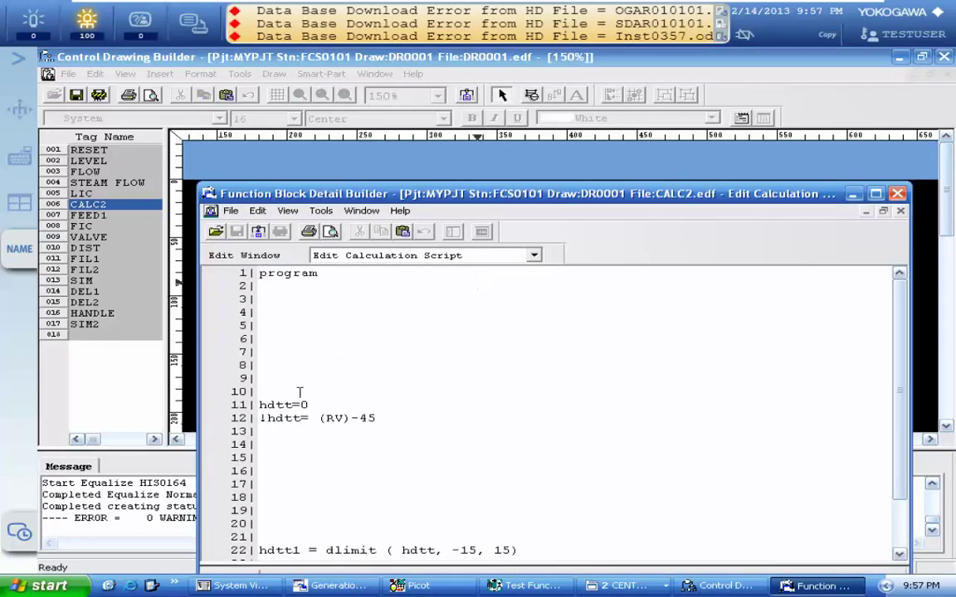
click(266, 418)
key(BackSpace)
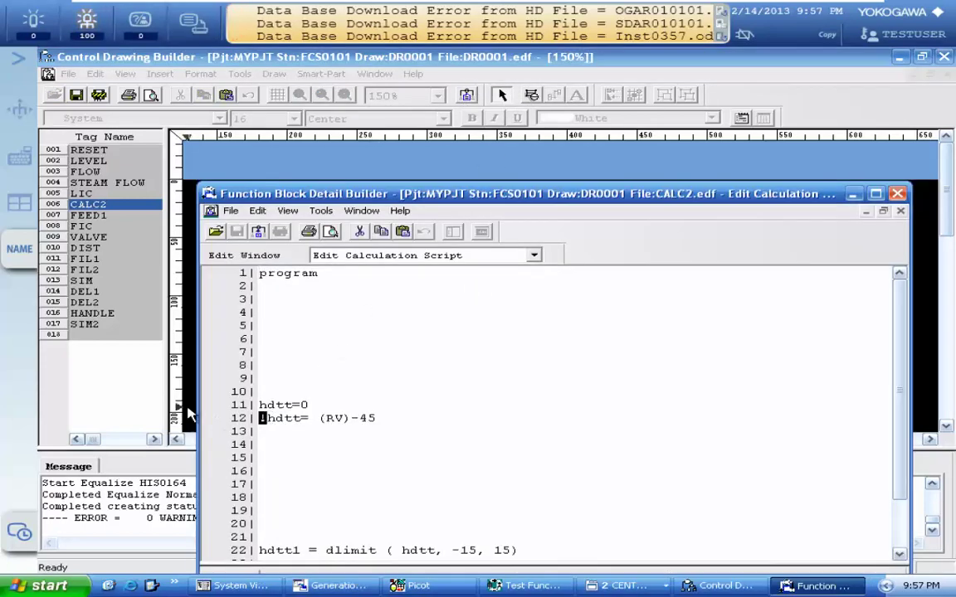
text(!)
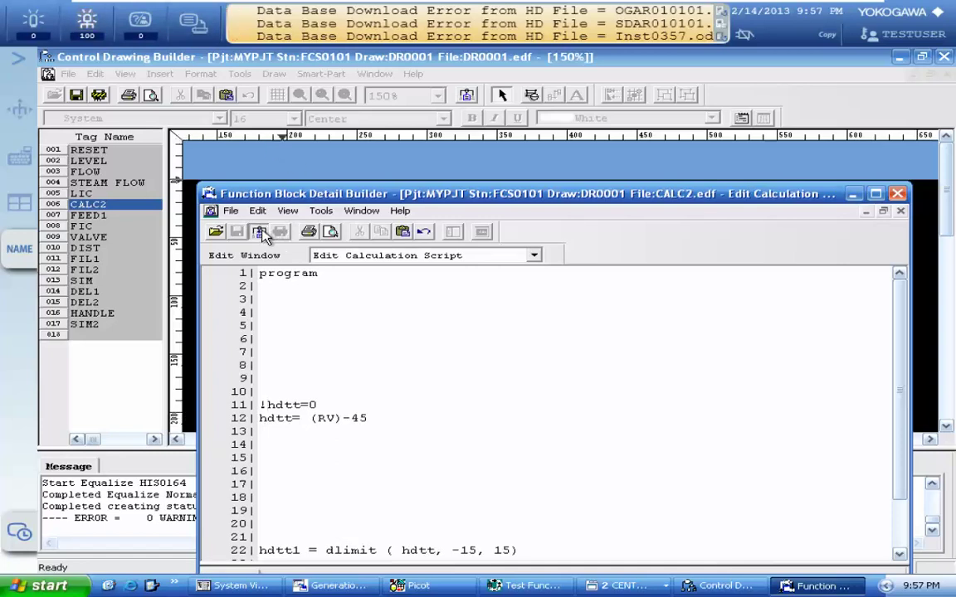
Step: Save the drawing and download the reverted script online to FCS0101
click(897, 194)
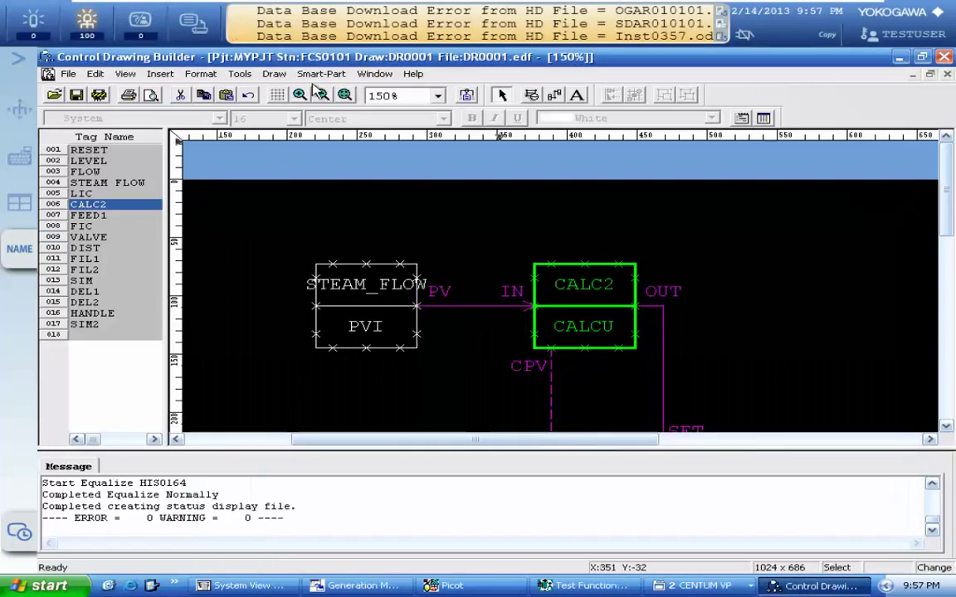
click(76, 94)
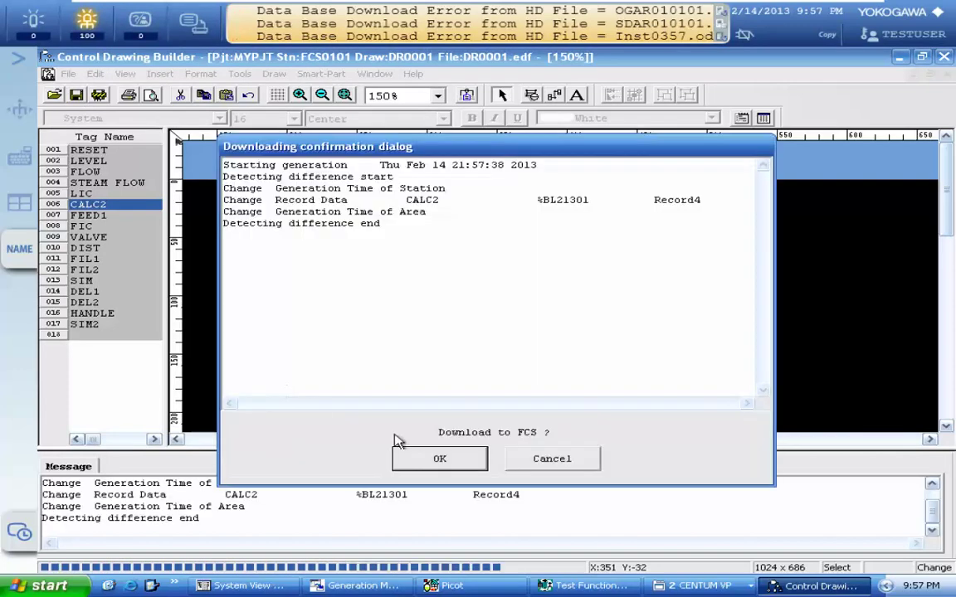
click(438, 461)
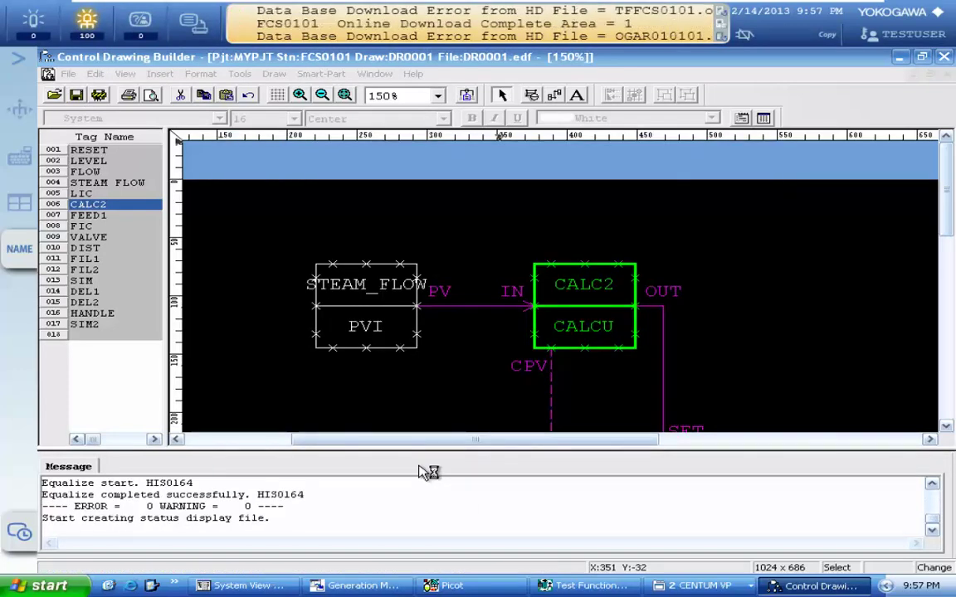
click(695, 587)
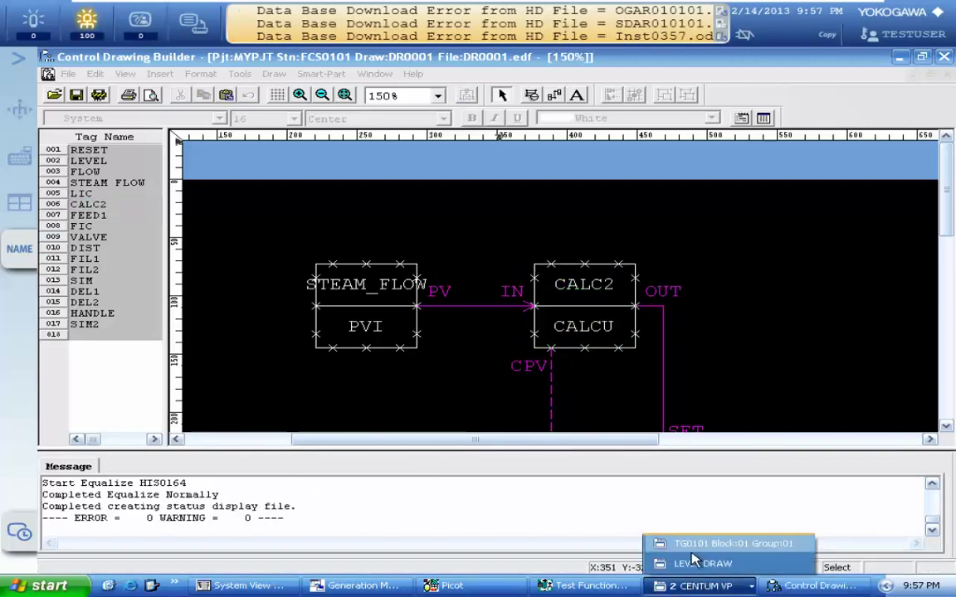
Step: Bring the TG0101 trend forward to watch LIC.PV against its 50.0% setpoint
click(689, 546)
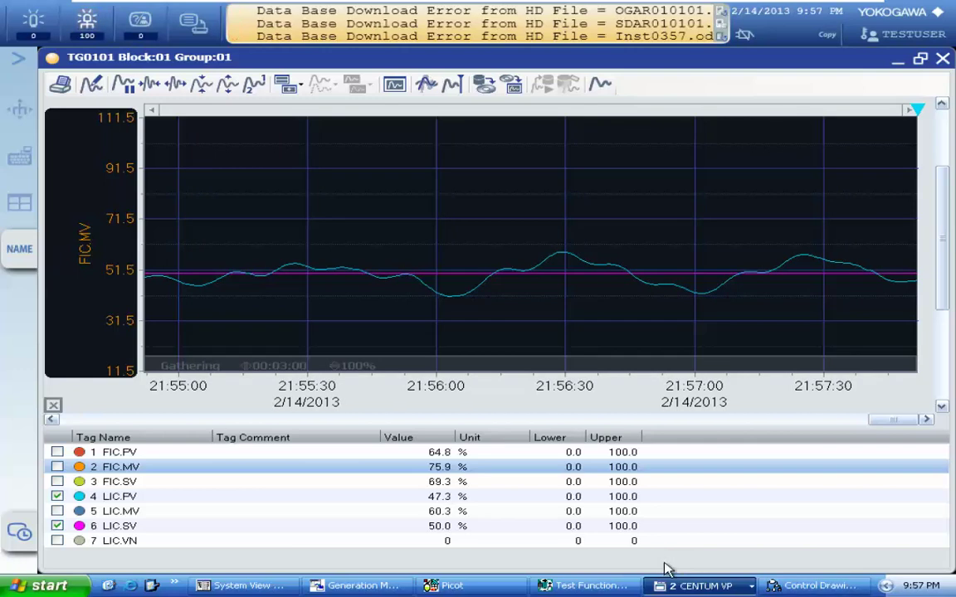
mouse_move(817, 7)
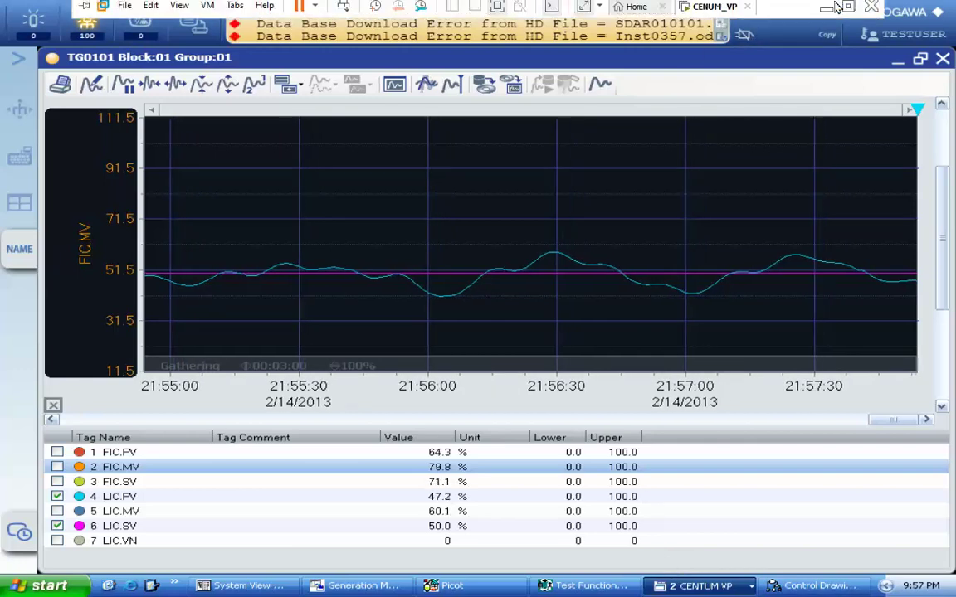
click(847, 13)
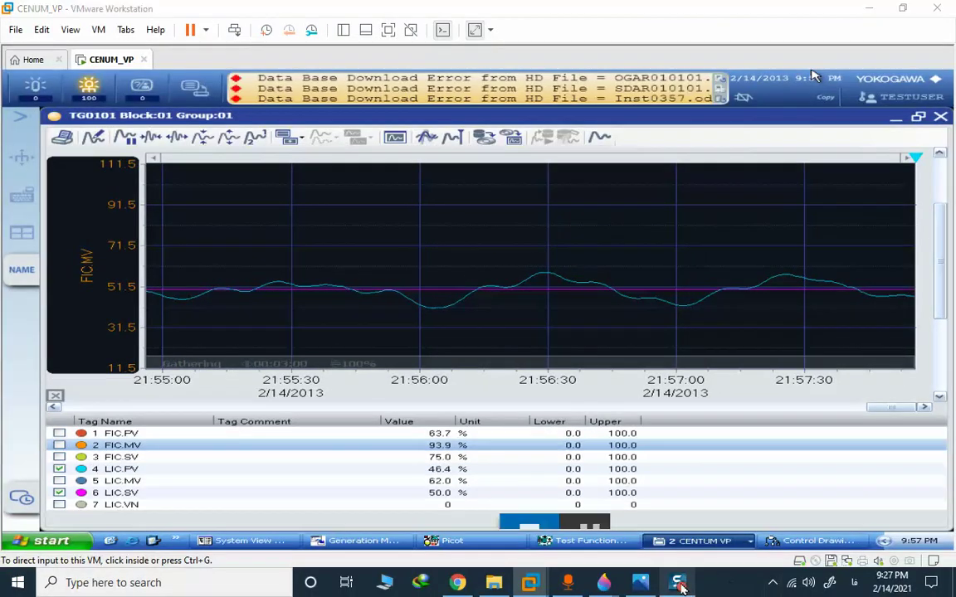
click(607, 339)
key(ctrl+alt)
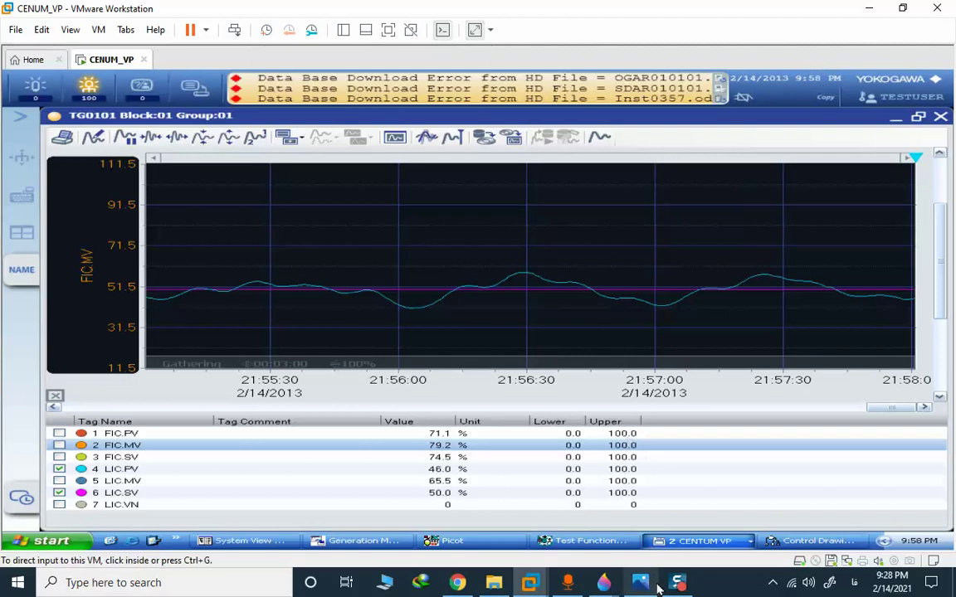
click(623, 432)
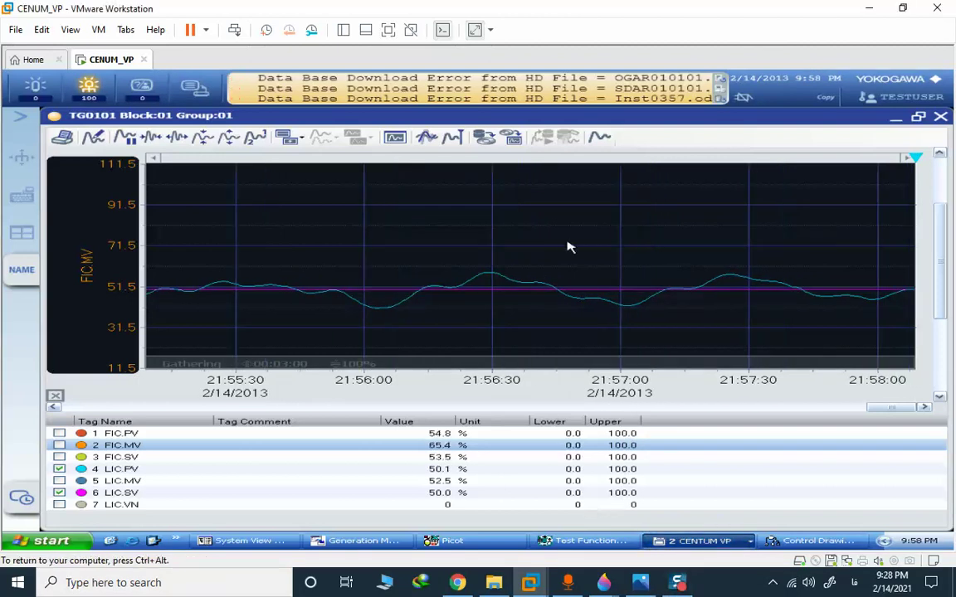
click(387, 30)
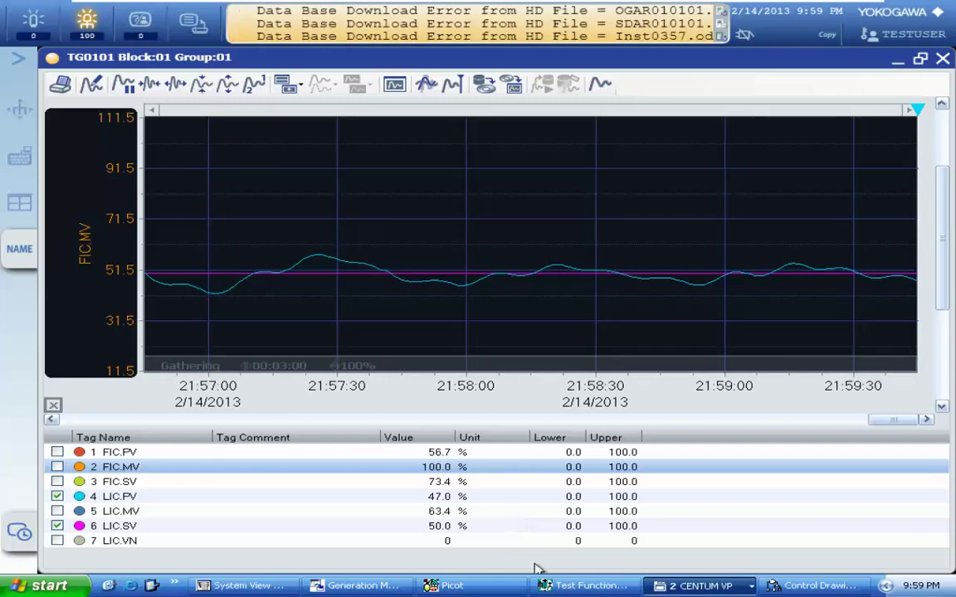
Step: In CALC2's script, uncomment hdtt=0 on line 11 and comment out hdtt= (RV)-45 on line 12
click(779, 588)
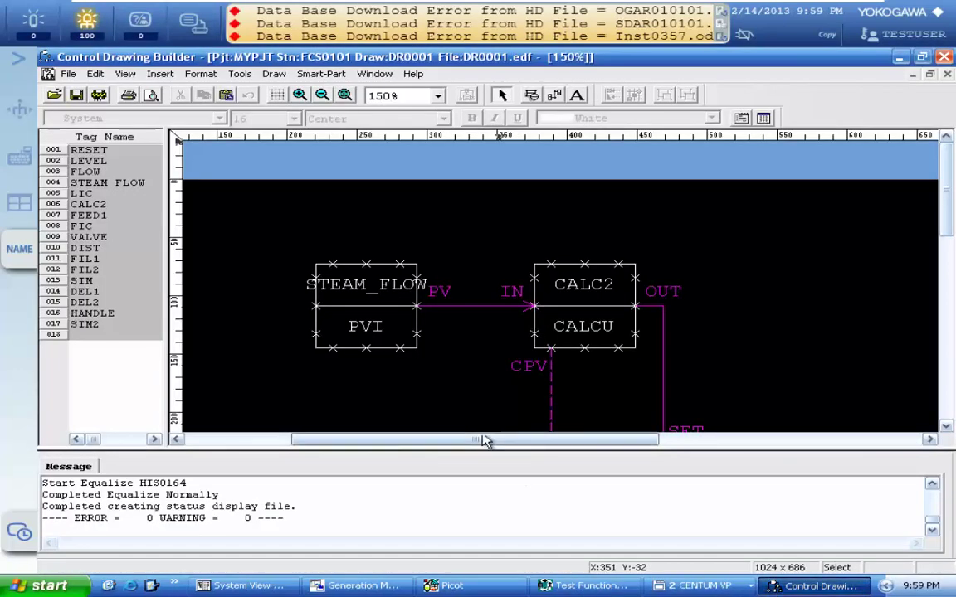
click(554, 349)
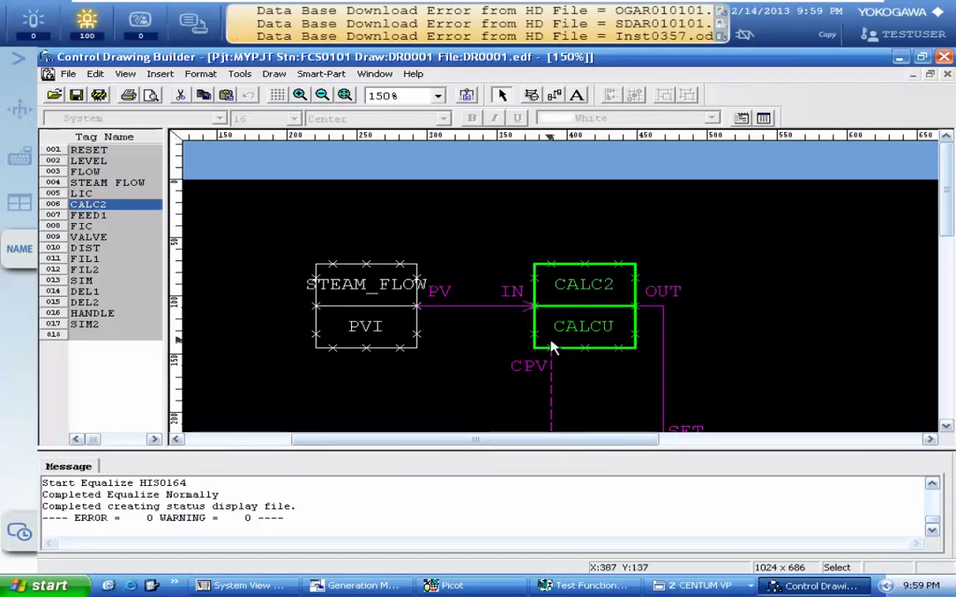
click(465, 96)
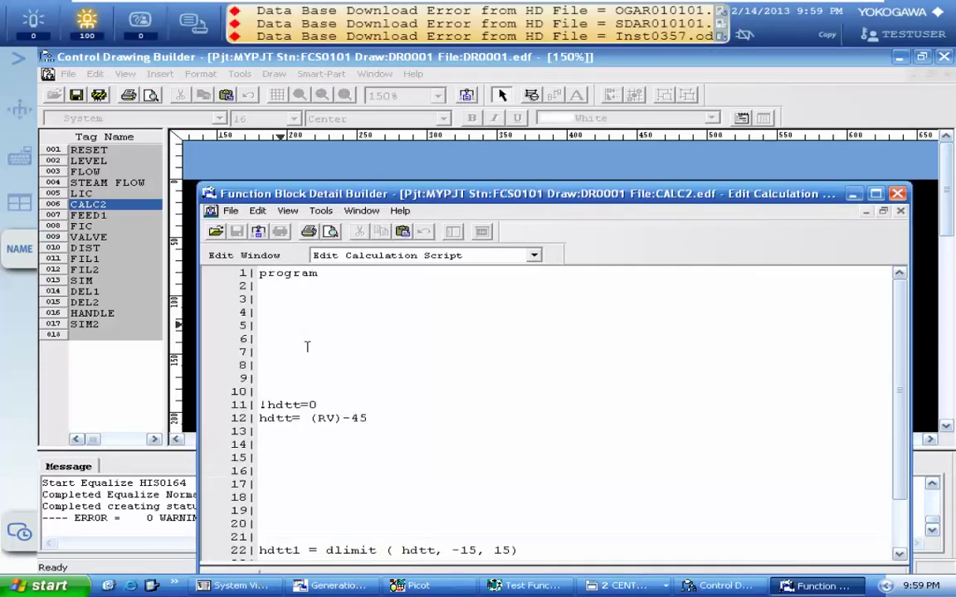
click(262, 407)
key(Delete)
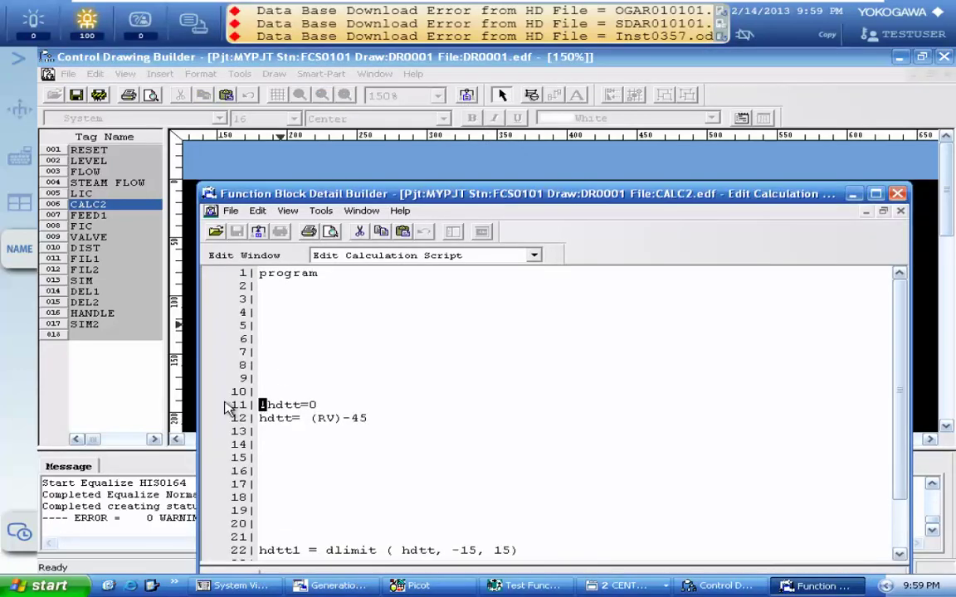
key(Down)
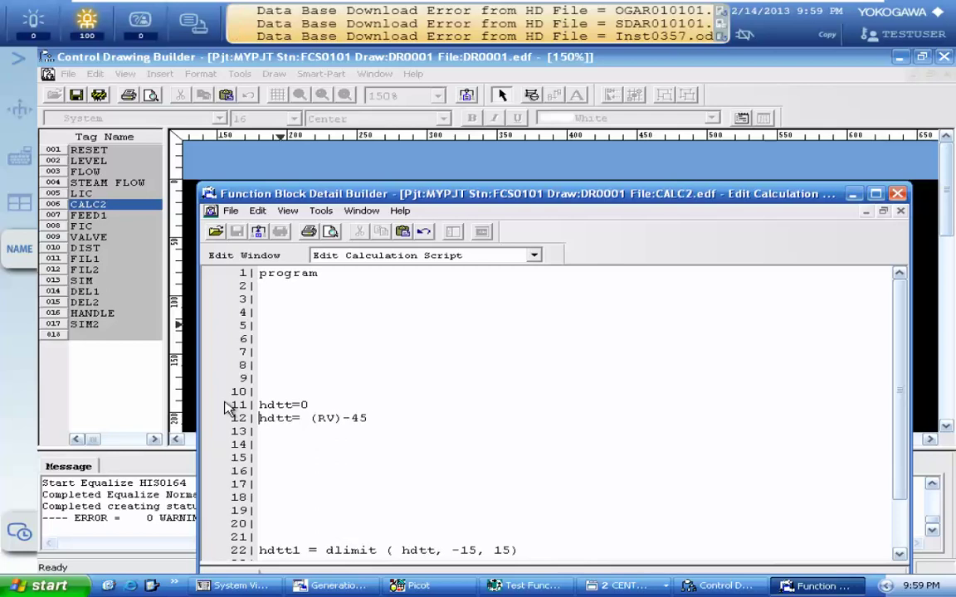
text(!)
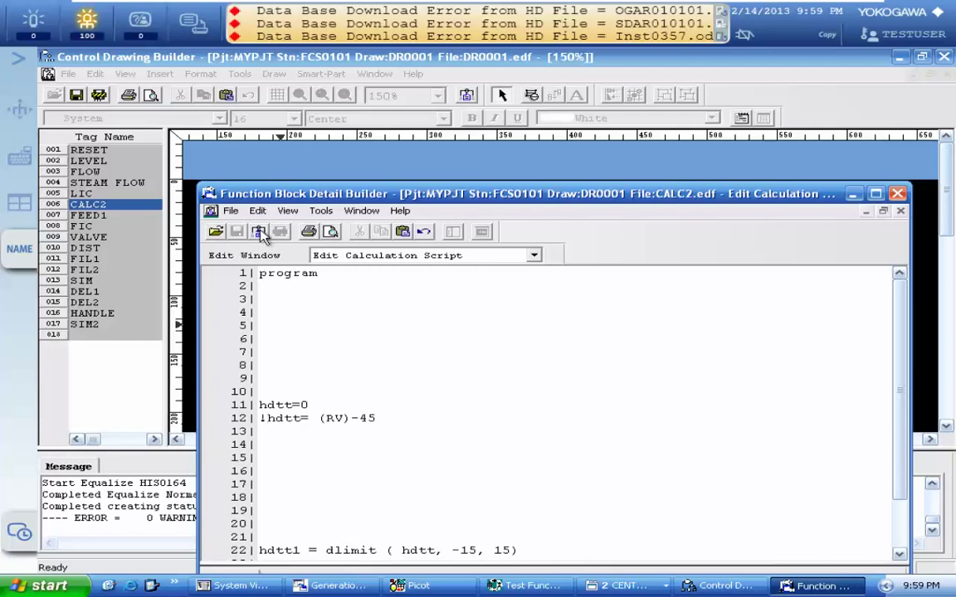
Step: Save the drawing and download the change online to the FCS
click(897, 193)
click(75, 96)
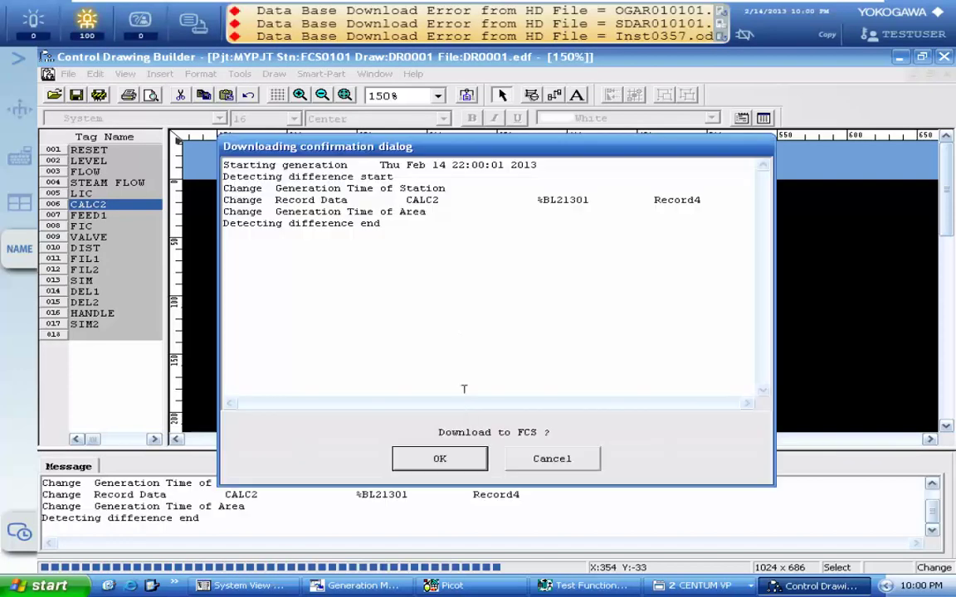
click(454, 461)
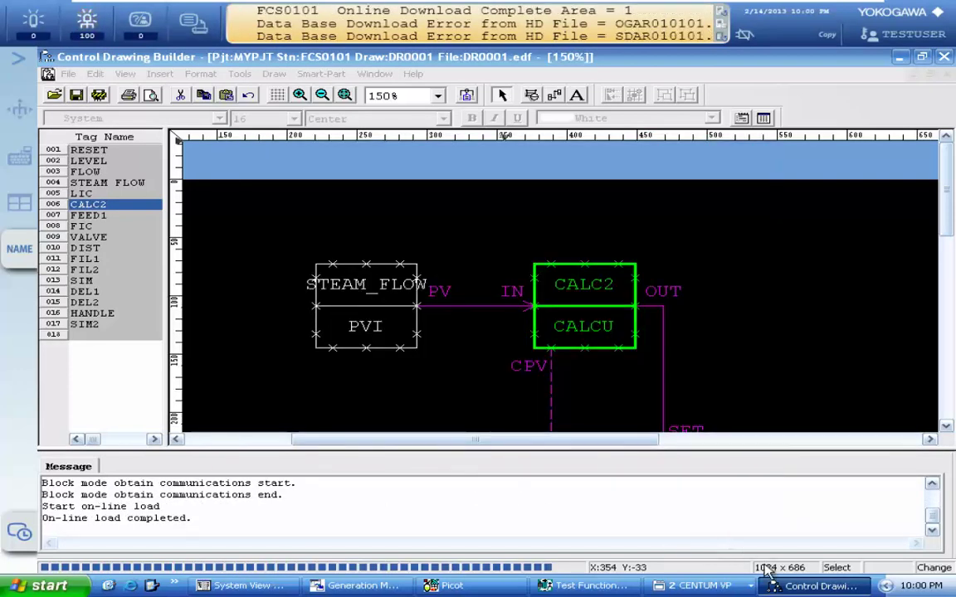
click(725, 587)
Step: Show the TG0101 Block:01 Group:01 trend to follow LIC.PV and the FIC values
click(710, 545)
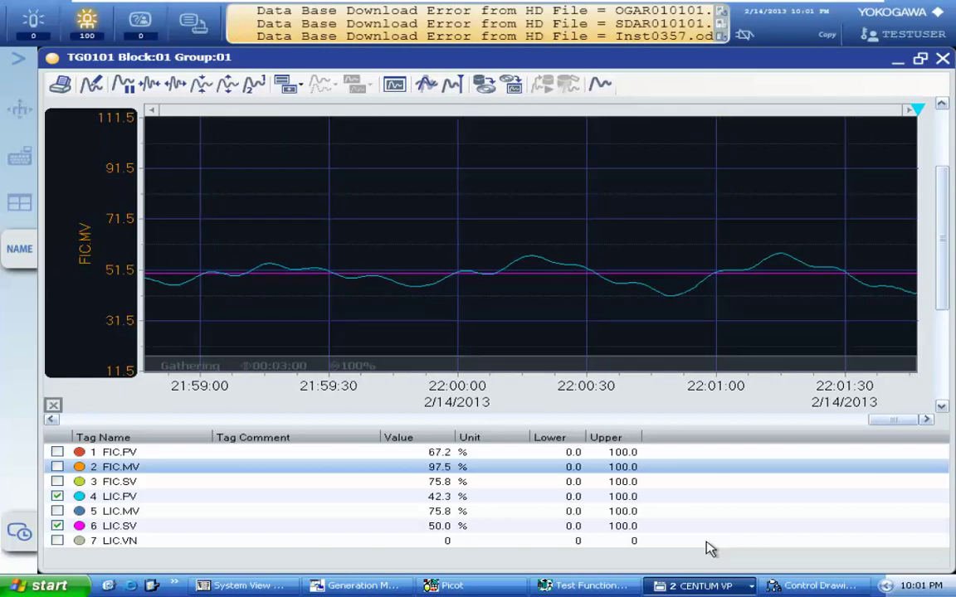
Step: Add the FIC.PV, FIC.MV, FIC.SV and LIC.MV traces to the trend
click(58, 453)
click(58, 467)
click(57, 481)
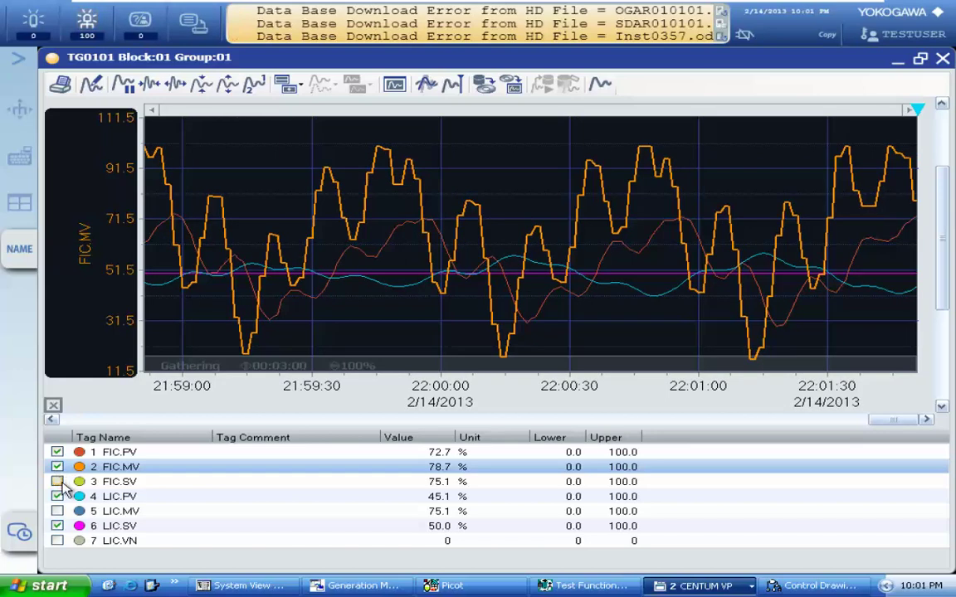
click(57, 511)
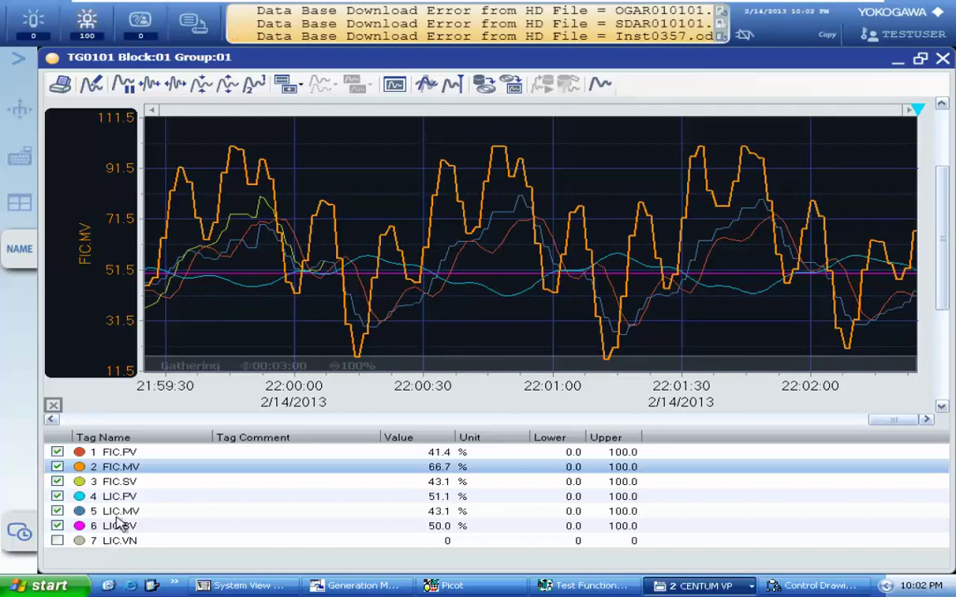
Step: Hide every trend pen except LIC.PV
click(57, 452)
click(57, 467)
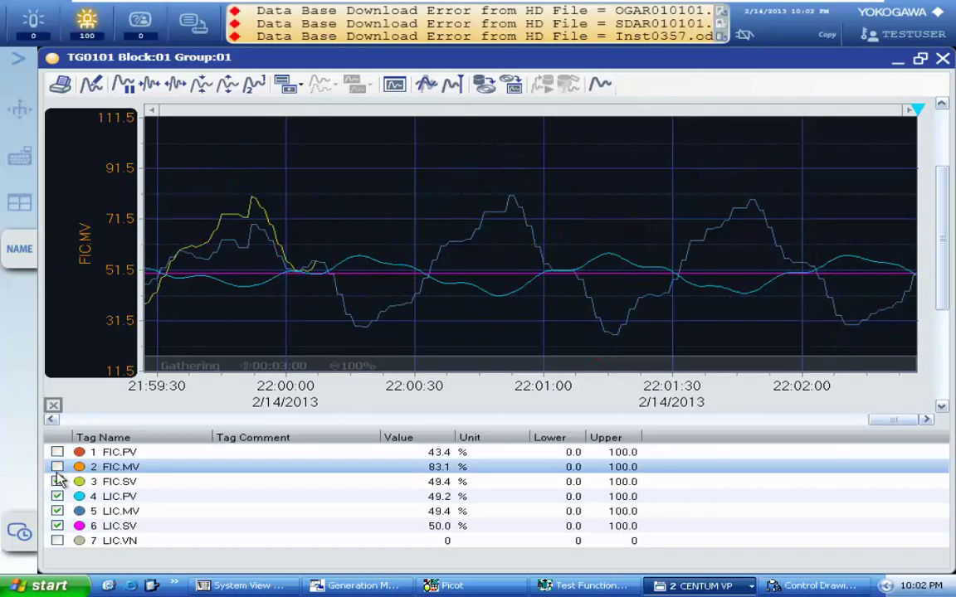
click(58, 481)
click(57, 496)
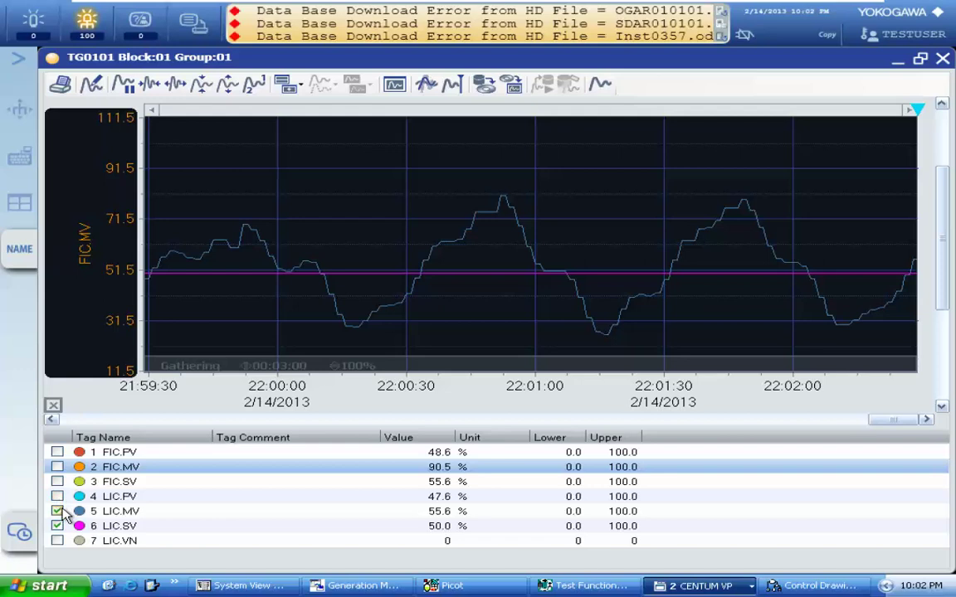
click(58, 496)
click(57, 511)
click(58, 526)
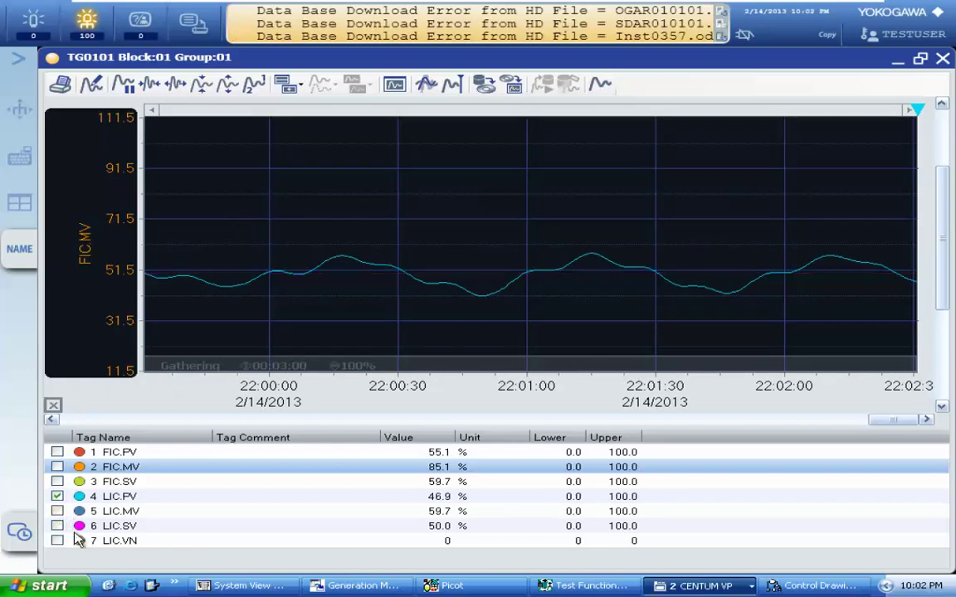